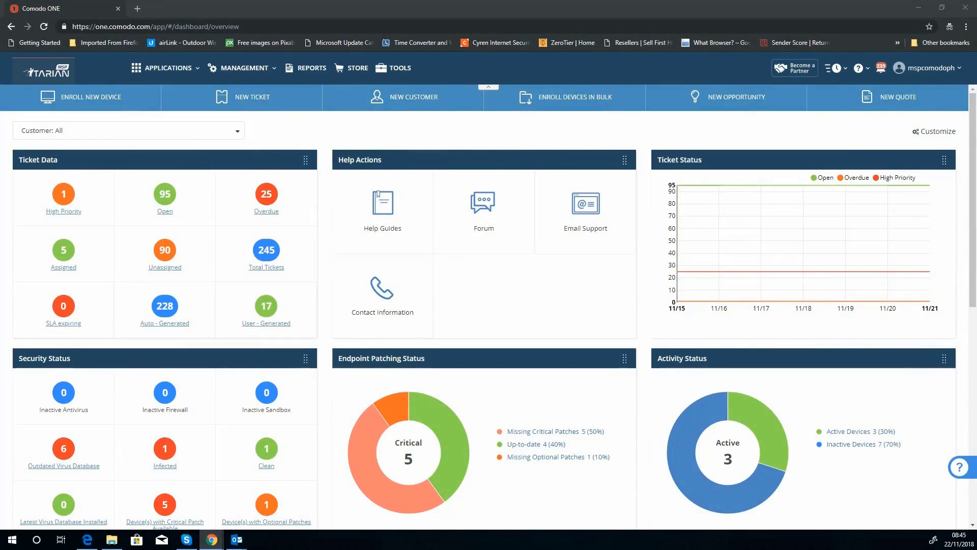
# Step: Download the Auto Discovery and Deployment Tool .exe from the Tools page, accepting the terms of service
pyautogui.click(400, 68)
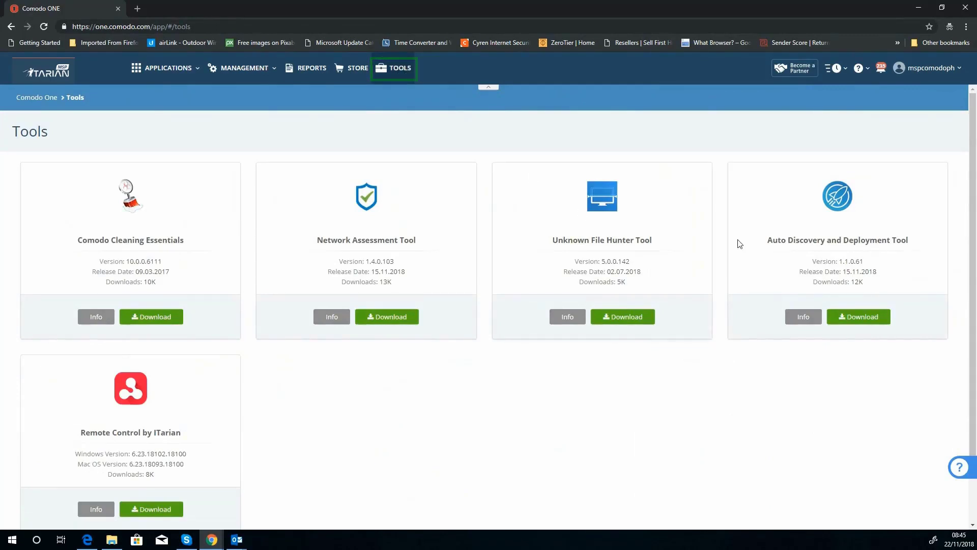
pyautogui.click(857, 323)
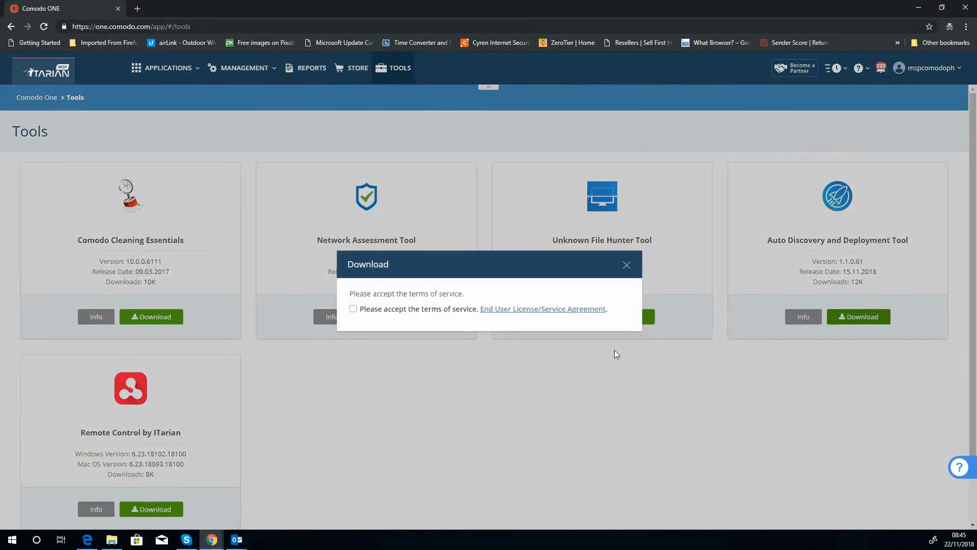
pyautogui.click(353, 309)
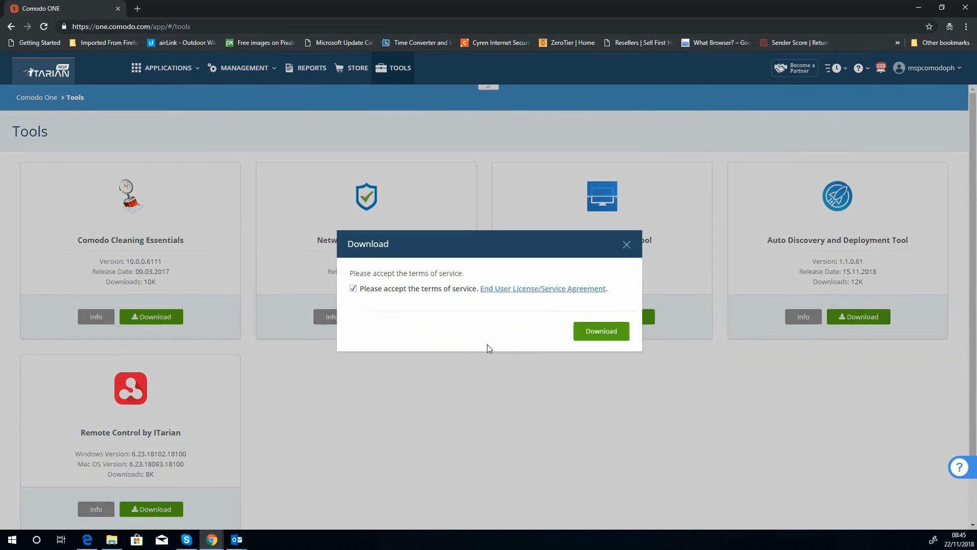
pyautogui.click(600, 331)
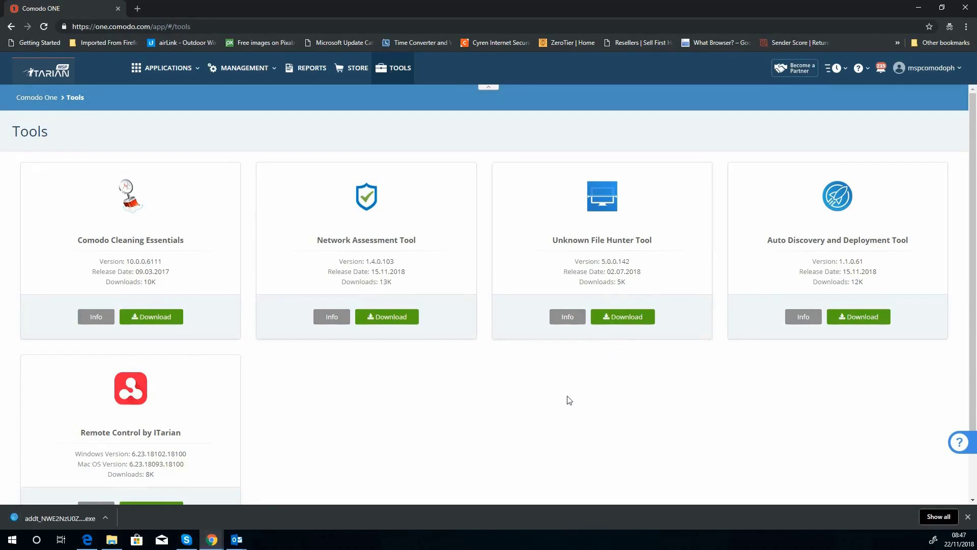
# Step: Run the downloaded tool and accept its EULA to reach New Deployment step 1/3
pyautogui.click(50, 521)
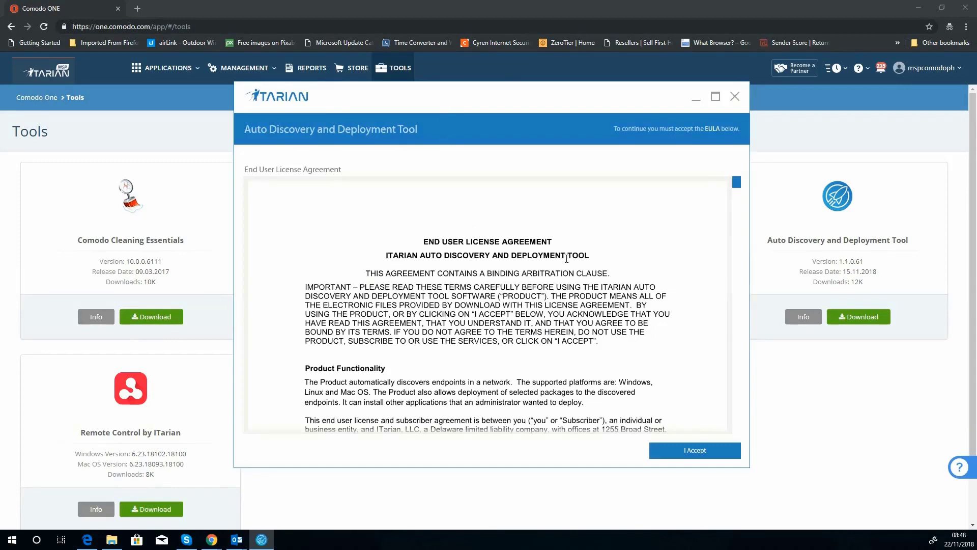
pyautogui.scroll(-5, 632, 271)
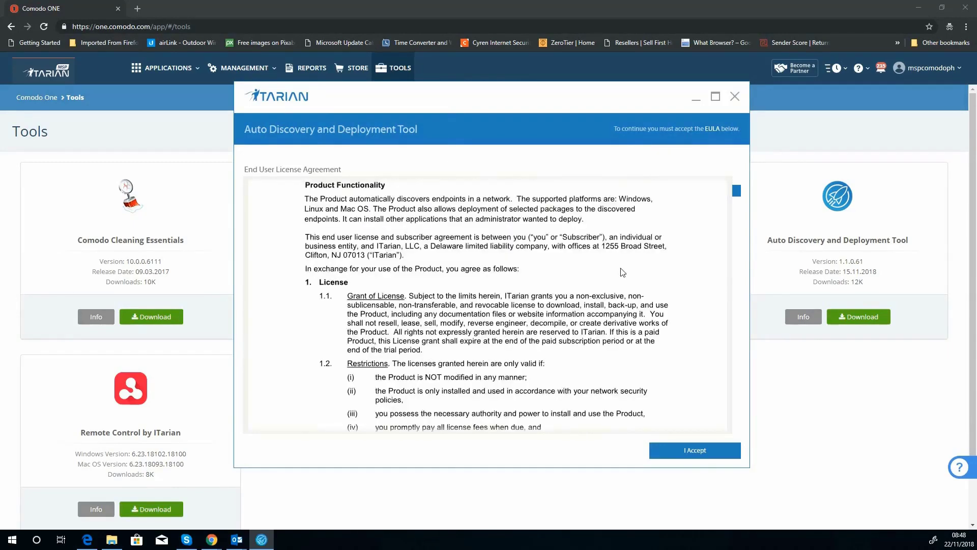
pyautogui.scroll(-15, 623, 272)
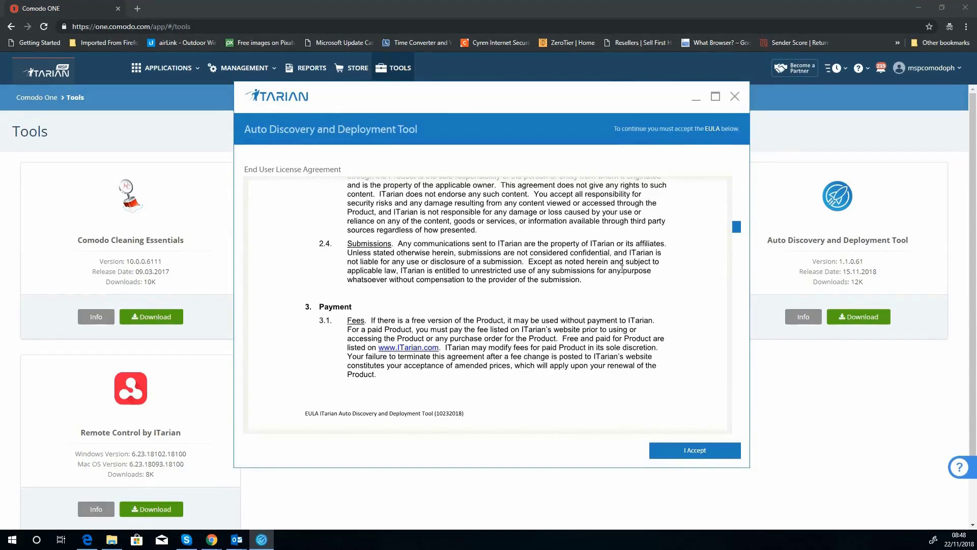
pyautogui.click(697, 453)
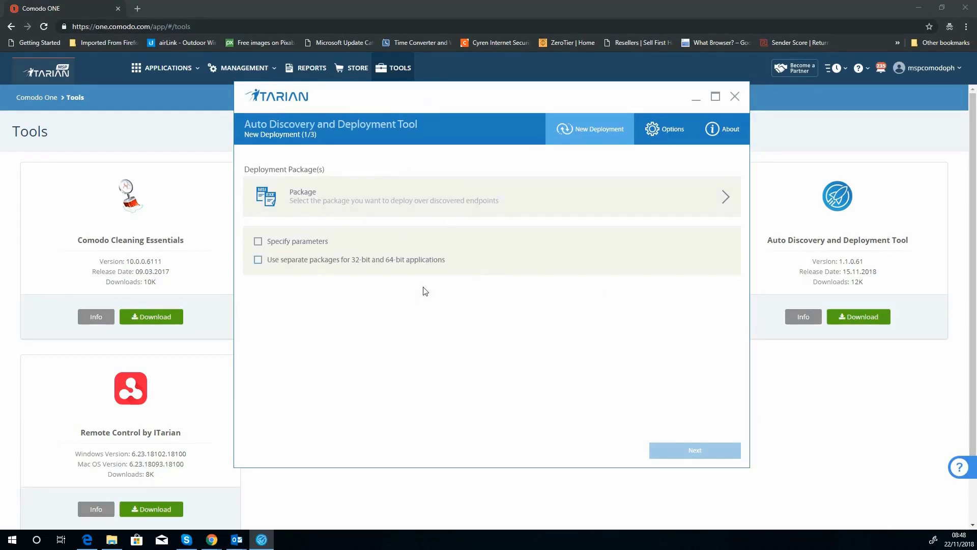
# Step: Minimize the tool and open Endpoint Manager's Devices > Bulk Installation Package page
pyautogui.click(695, 99)
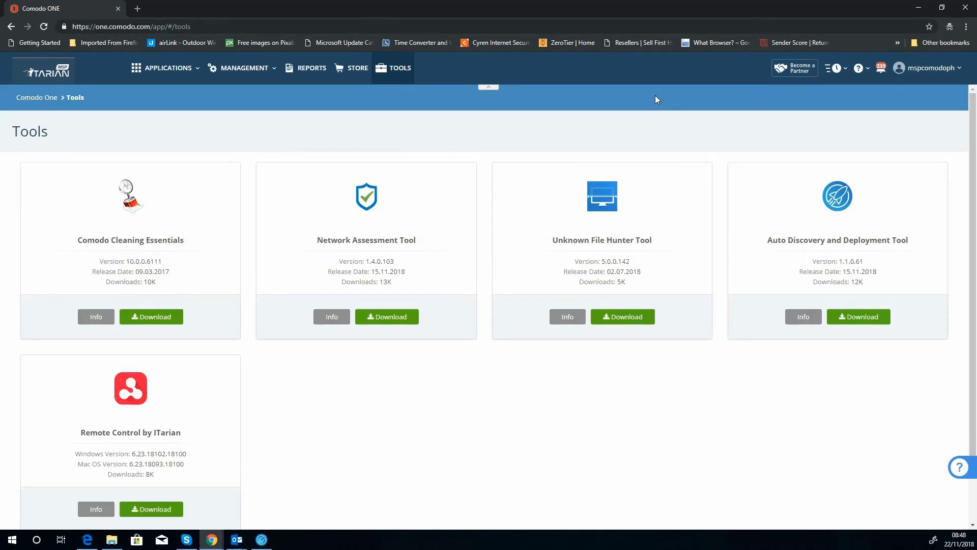
pyautogui.click(181, 77)
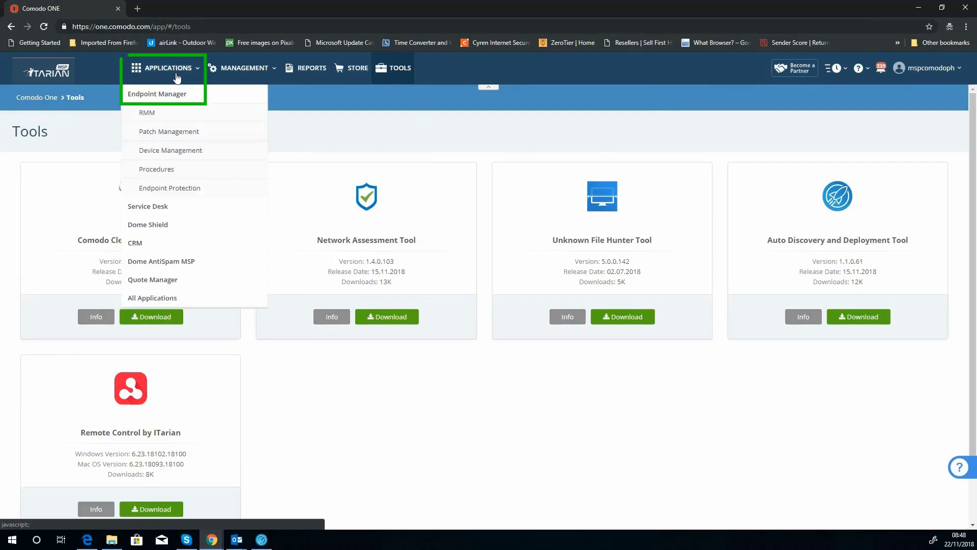
pyautogui.click(163, 96)
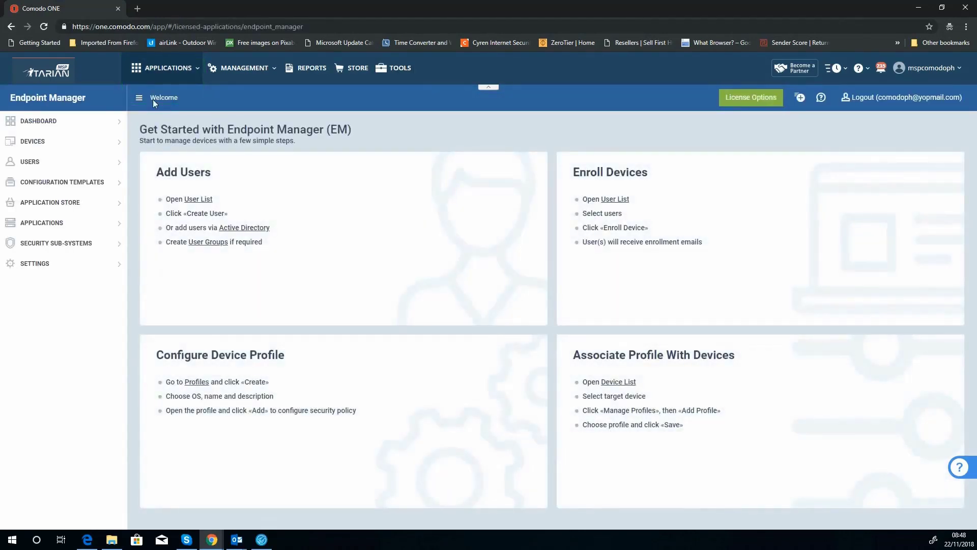
pyautogui.click(33, 142)
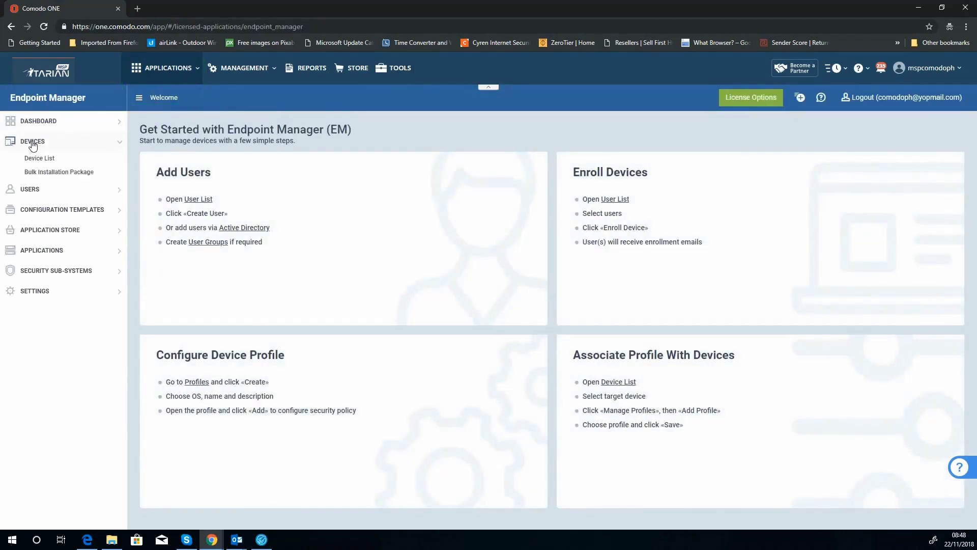
pyautogui.click(67, 175)
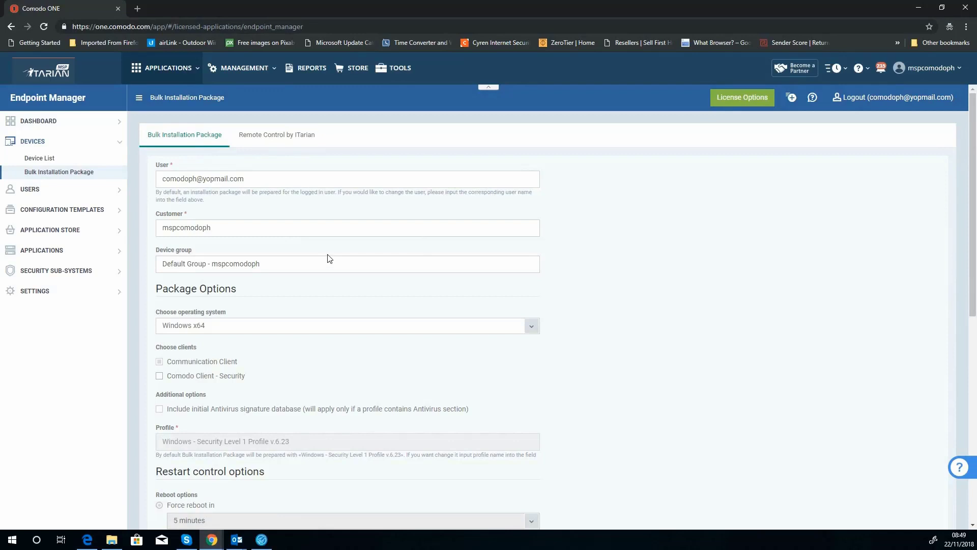
pyautogui.click(251, 135)
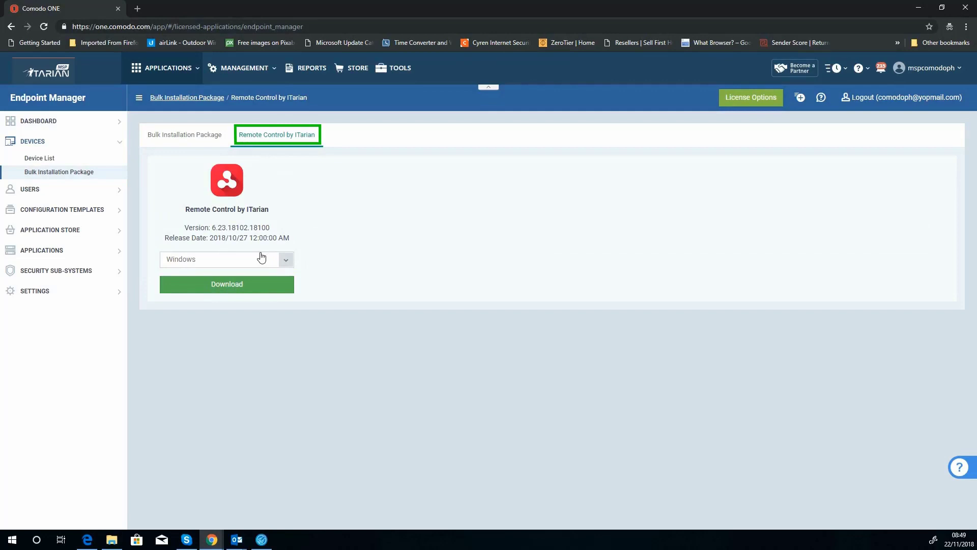
pyautogui.click(197, 143)
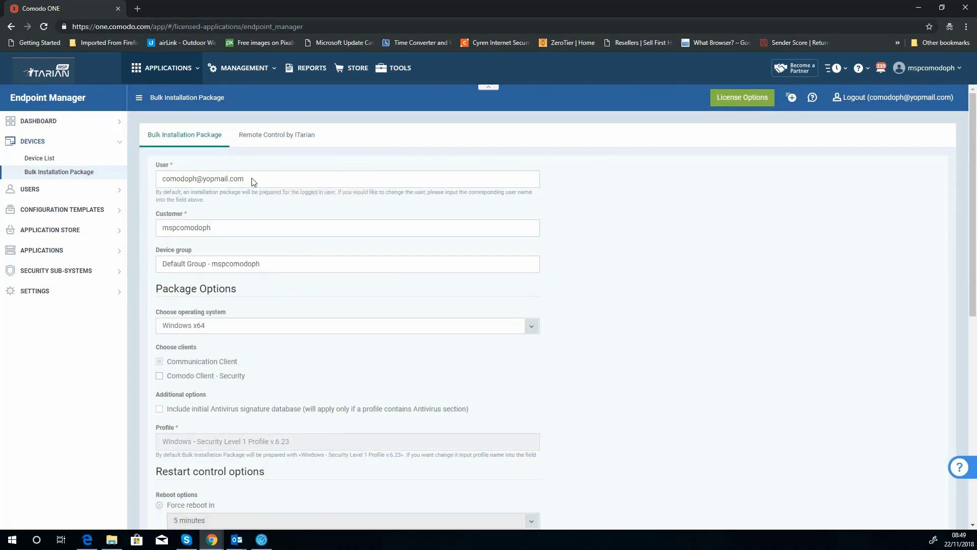
pyautogui.scroll(-1, 257, 224)
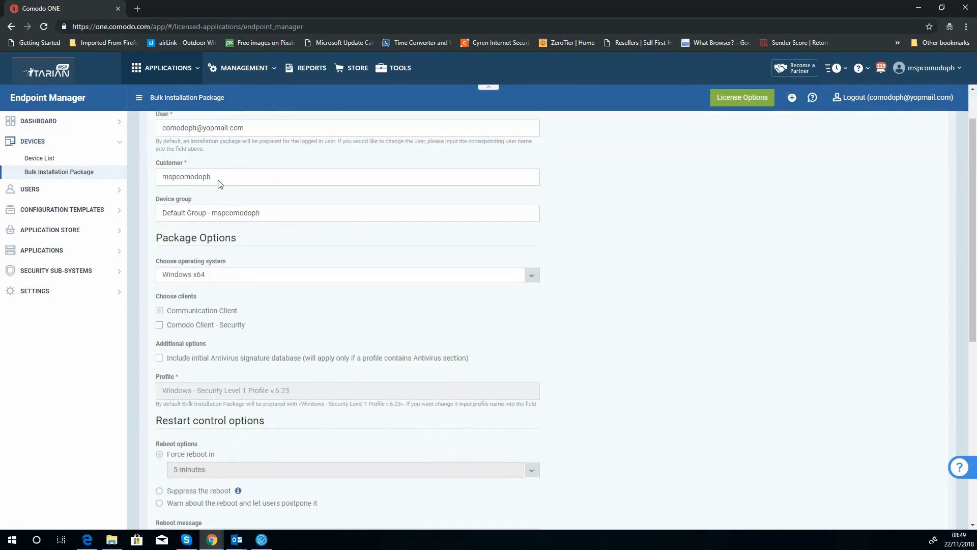
pyautogui.click(206, 213)
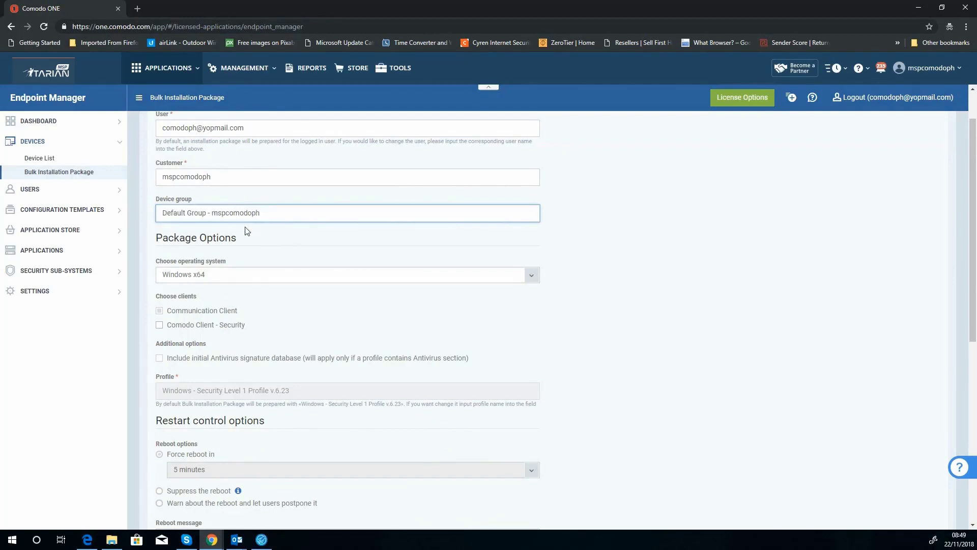
pyautogui.scroll(-1, 257, 233)
# Step: Choose Windows x86 & x64 (hybrid package) as the operating system, then review the remaining options
pyautogui.click(228, 228)
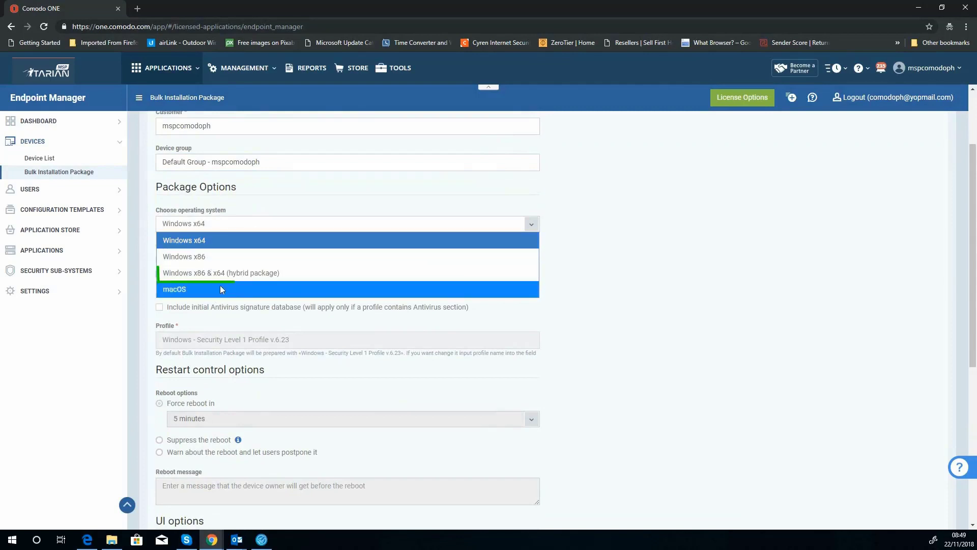
pyautogui.click(223, 270)
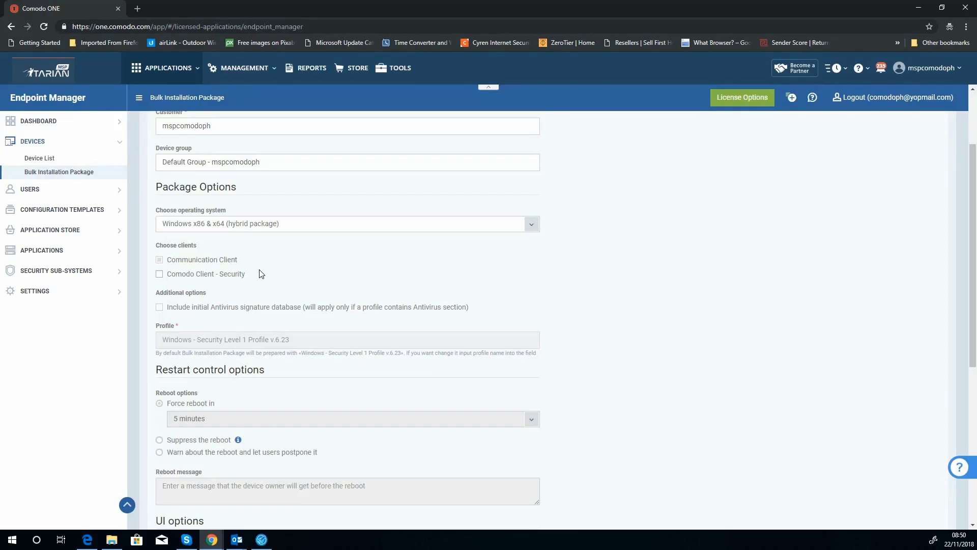
pyautogui.scroll(-2, 227, 272)
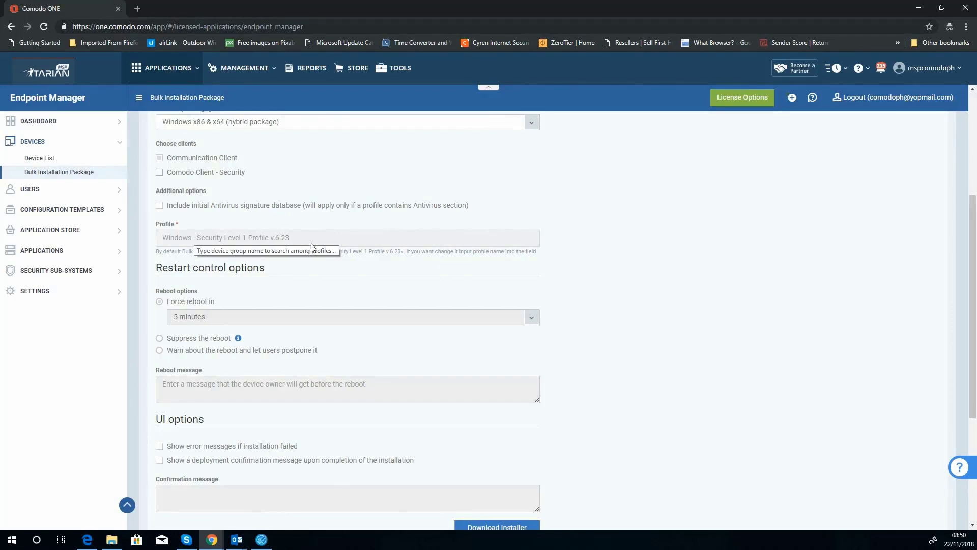
pyautogui.scroll(-1, 214, 295)
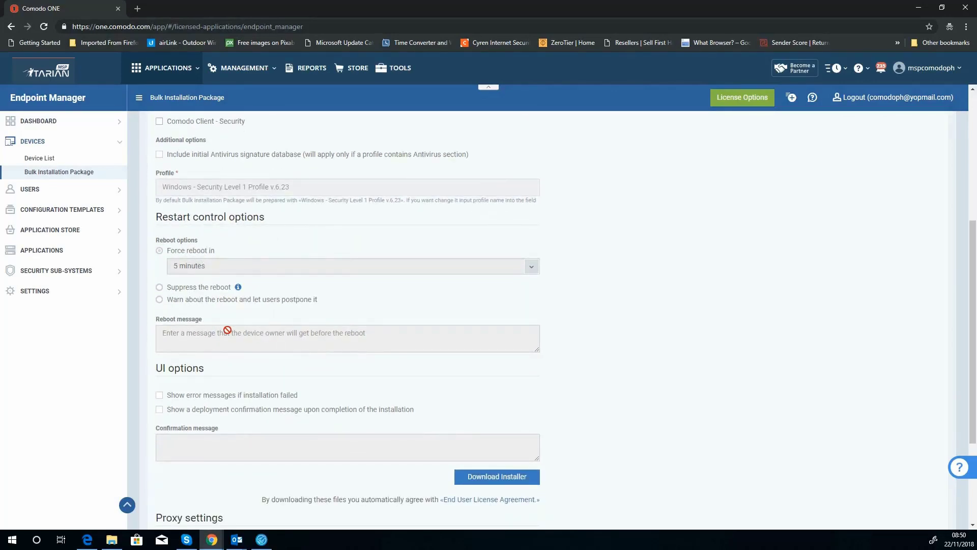
pyautogui.scroll(-1, 229, 331)
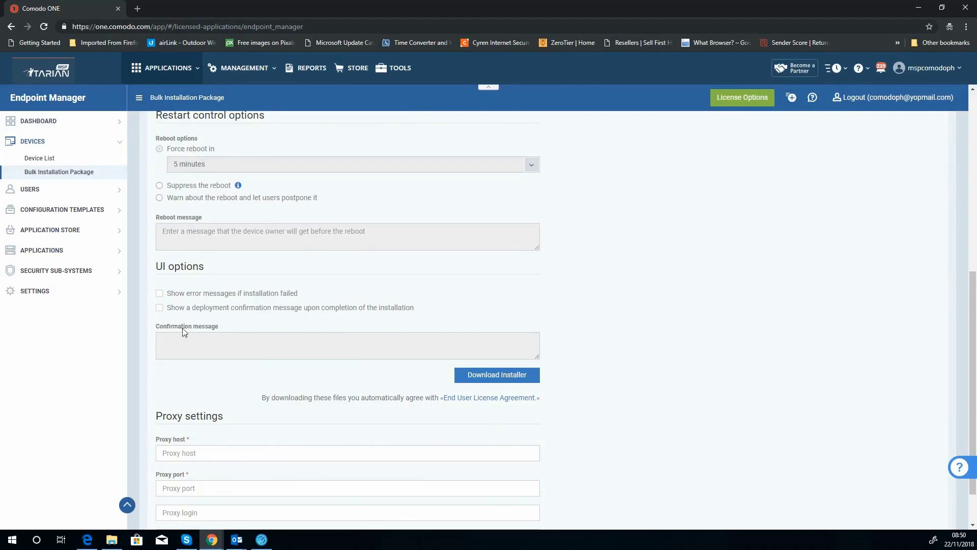
pyautogui.scroll(-1, 184, 331)
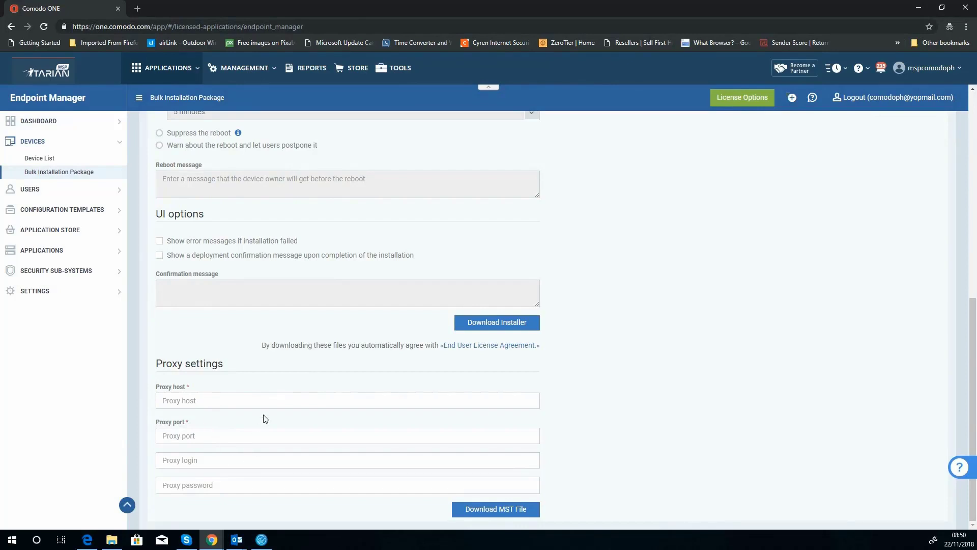
# Step: Download the Endpoint Manager .msi installer, dismiss the popup, and show the file in its folder
pyautogui.click(500, 327)
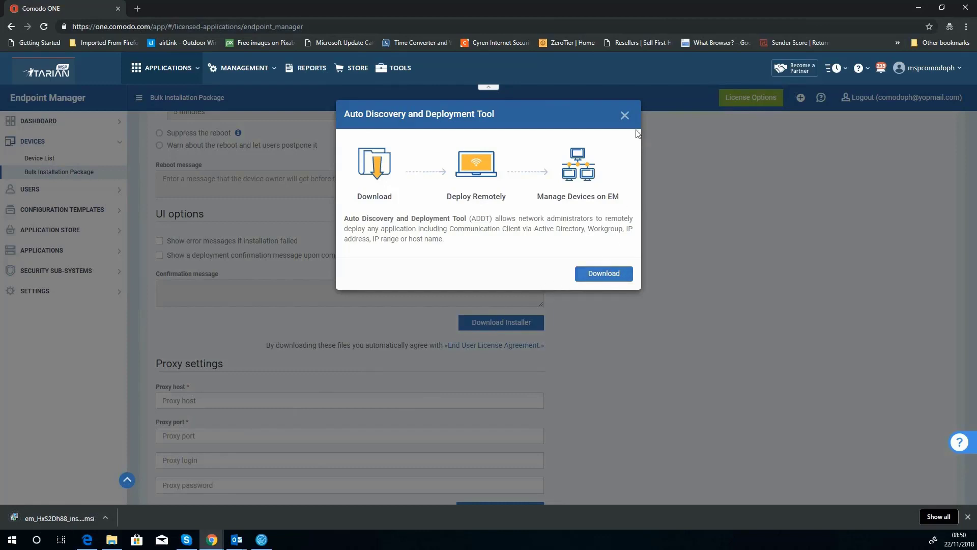
pyautogui.click(625, 116)
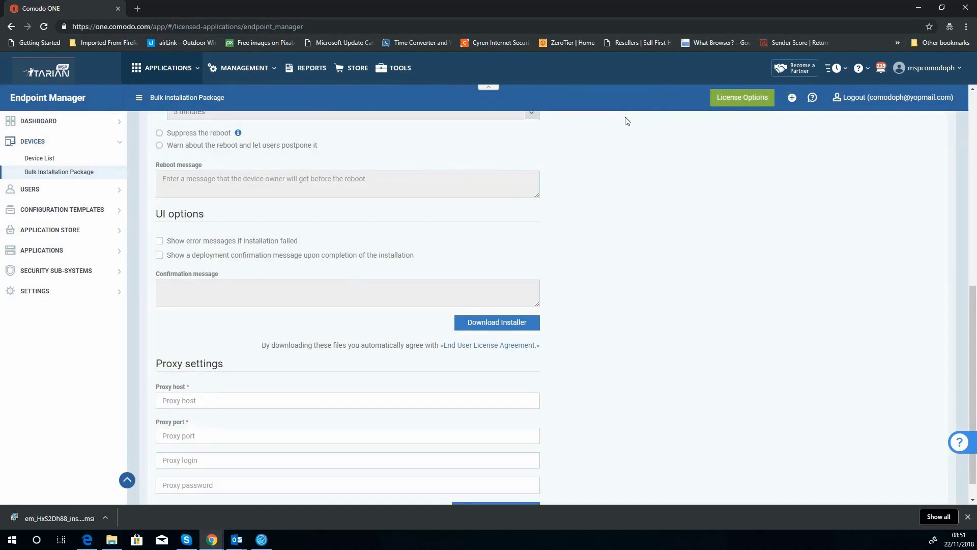
pyautogui.click(105, 518)
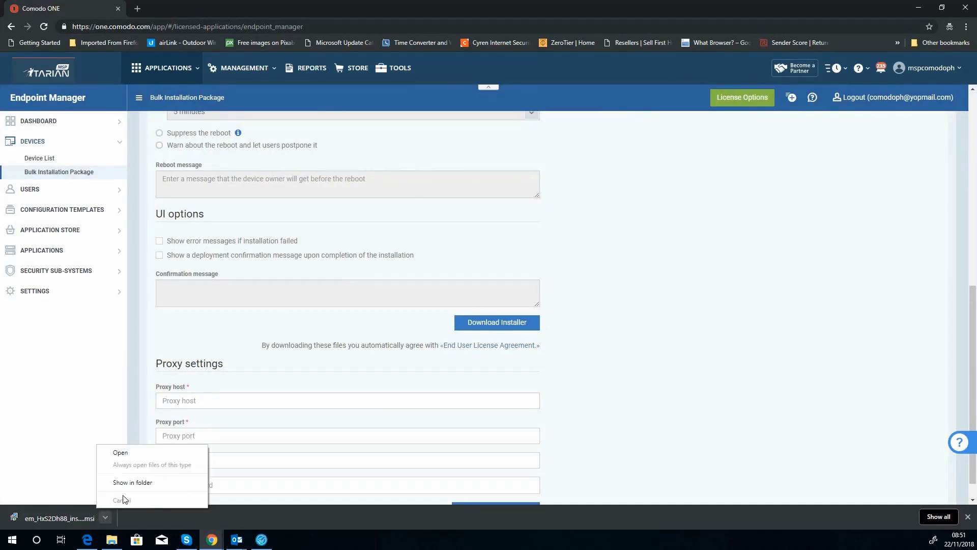
pyautogui.click(130, 484)
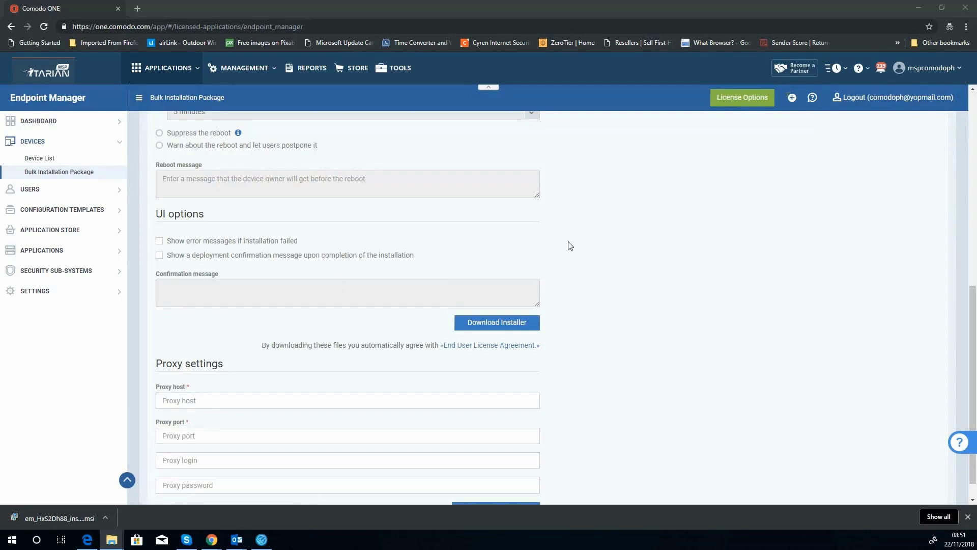
# Step: In the deployment tool, browse to C:\StrobeIT\Demo and select em_HxS2Dh88_installer as the package
pyautogui.click(919, 10)
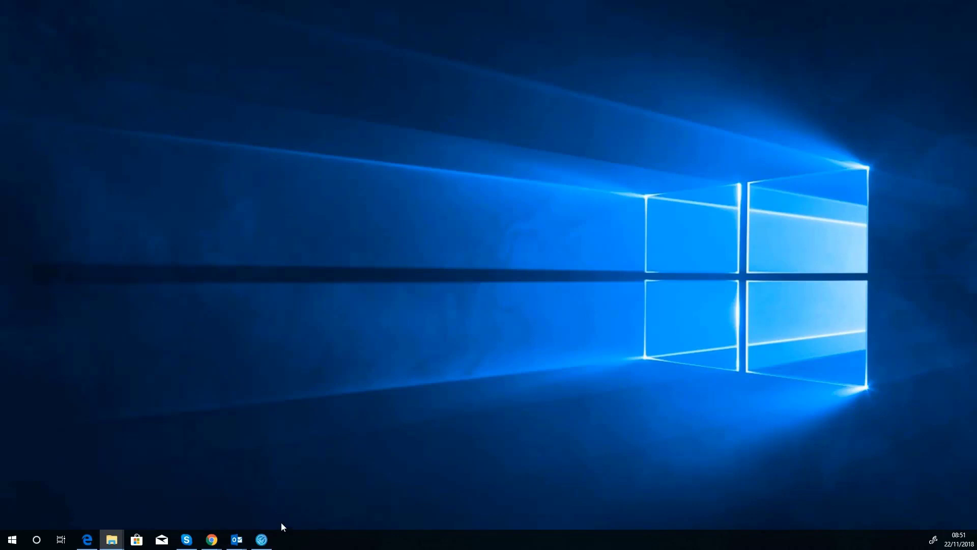
pyautogui.click(263, 541)
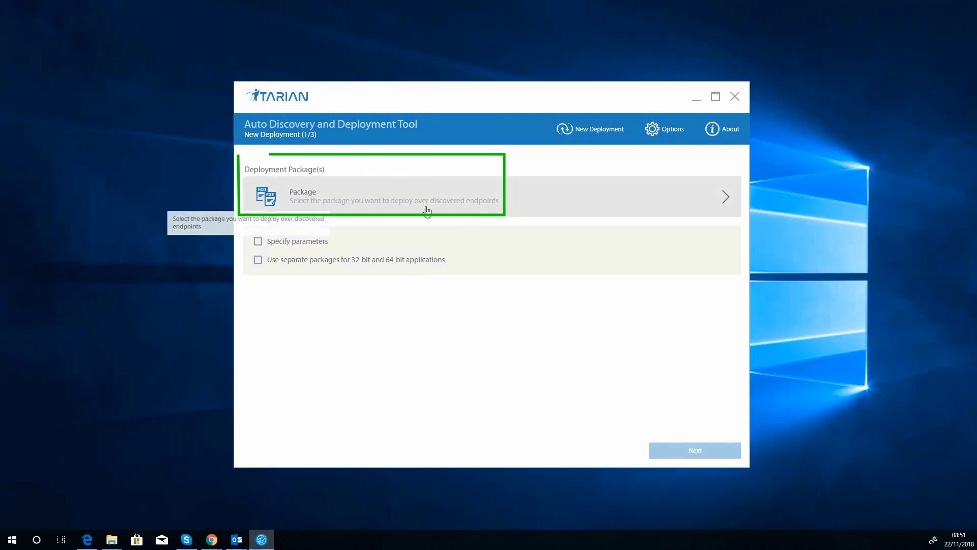
pyautogui.click(535, 206)
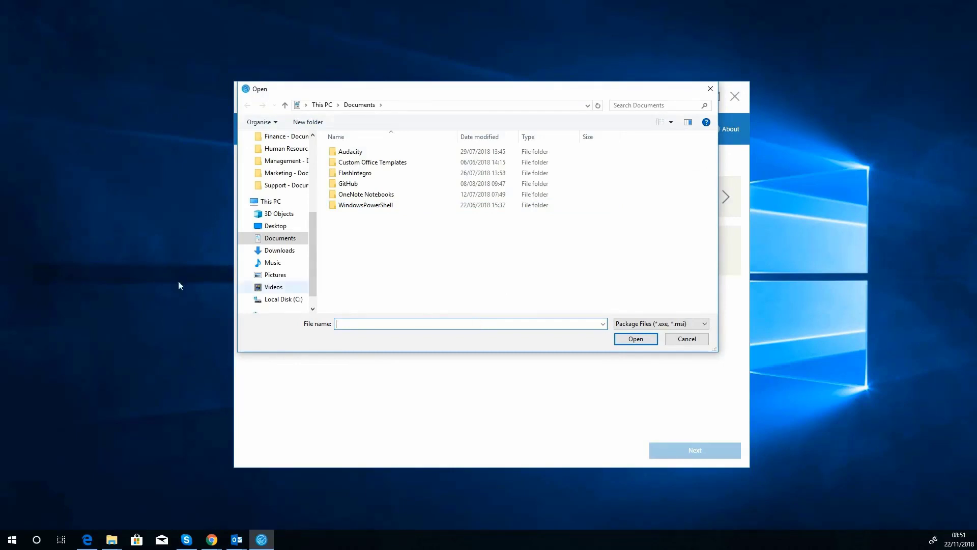
pyautogui.press('super+e')
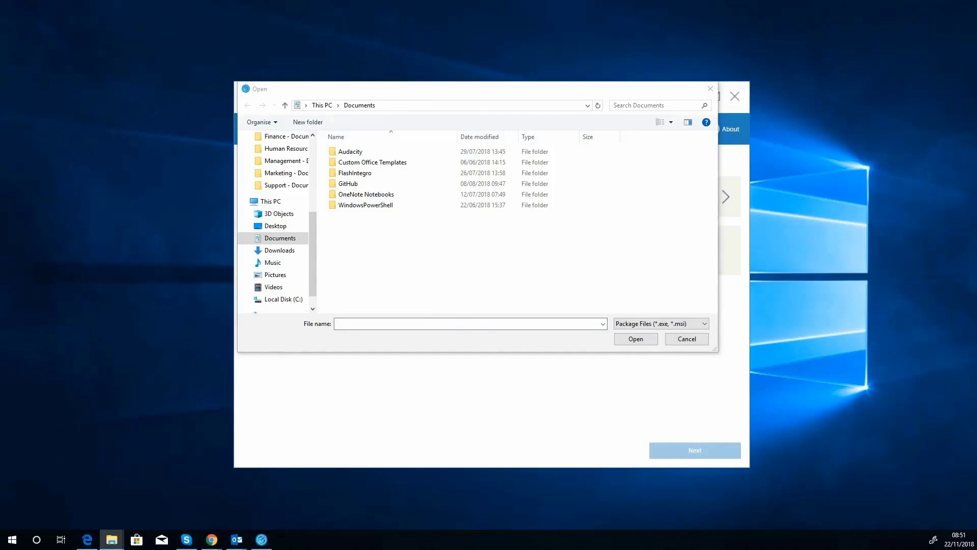
pyautogui.click(370, 323)
pyautogui.write('C:\\StrobeIT\\Demo')
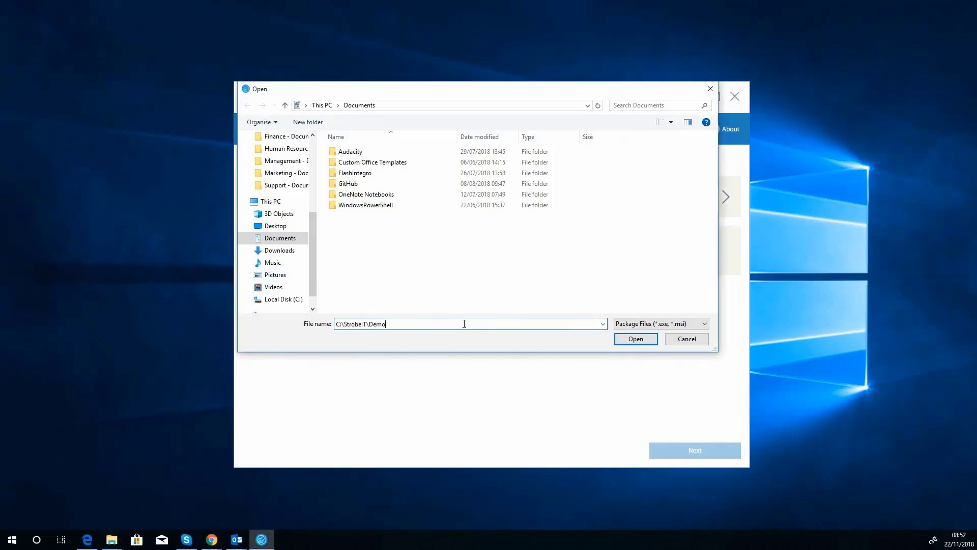
pyautogui.click(636, 339)
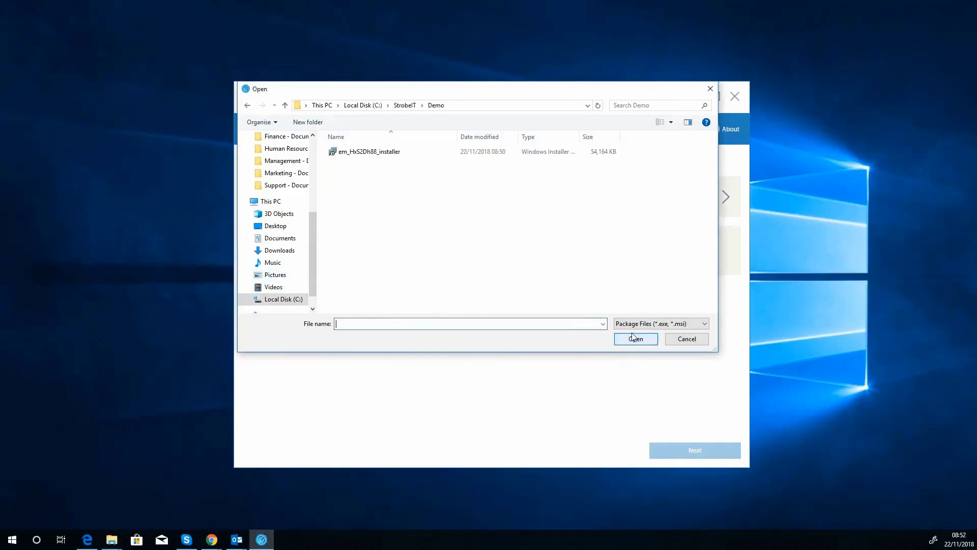
pyautogui.click(359, 152)
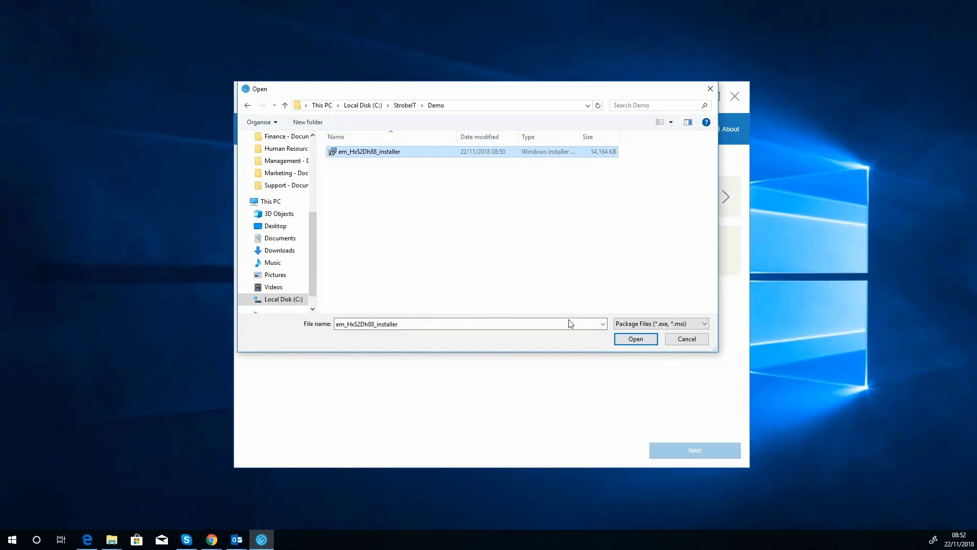
pyautogui.click(636, 339)
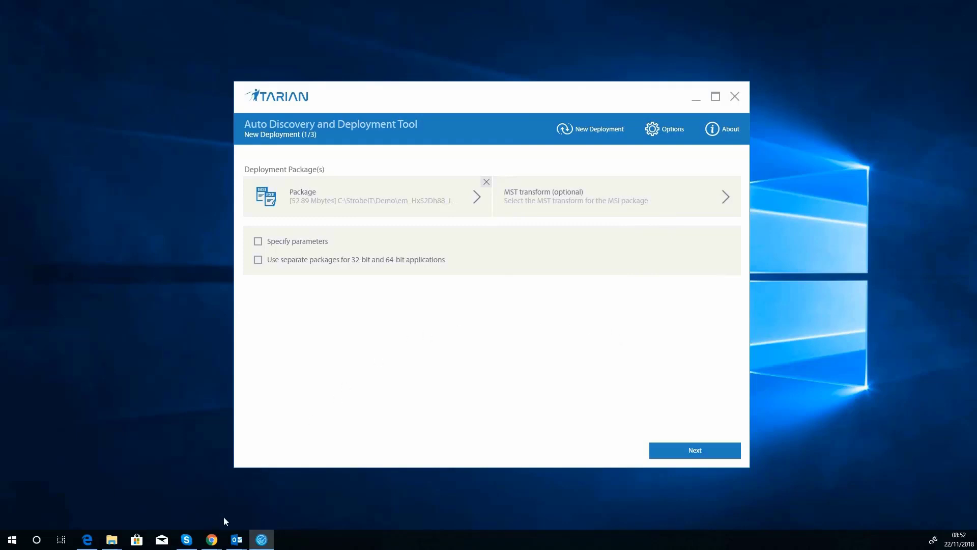
pyautogui.moveTo(212, 538)
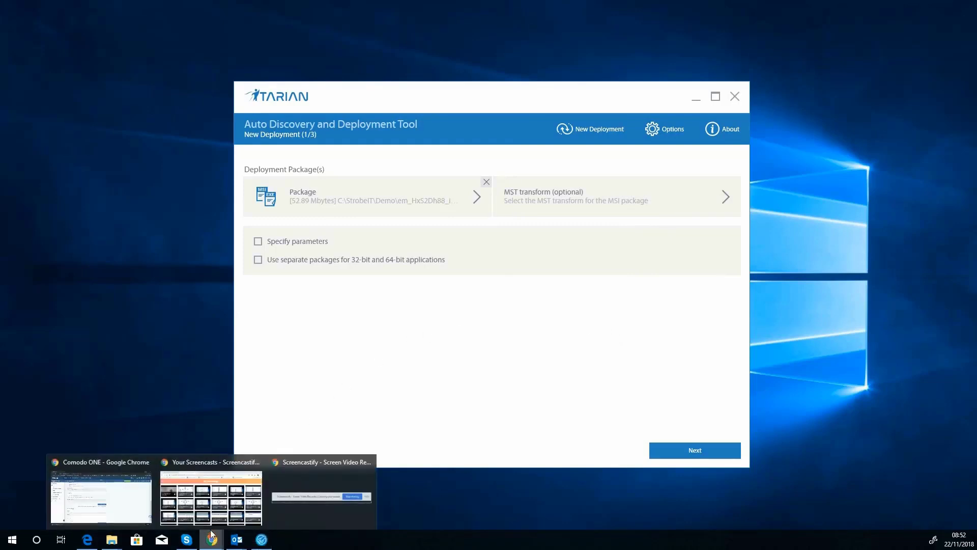
pyautogui.click(111, 489)
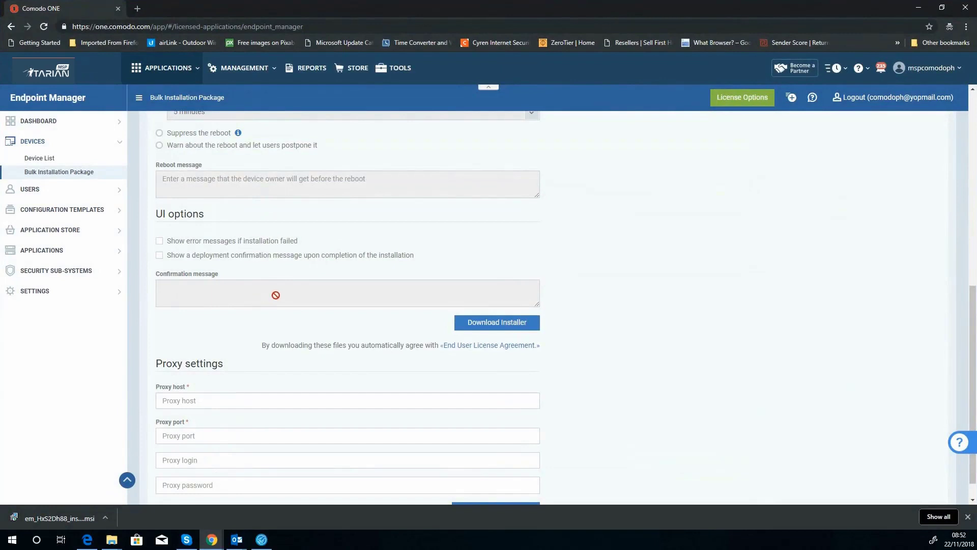
pyautogui.scroll(5, 275, 296)
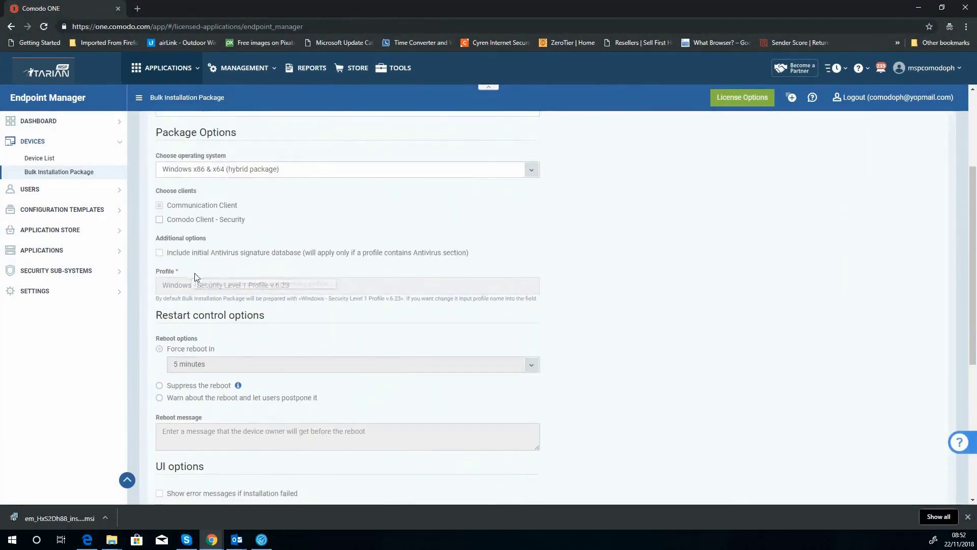
pyautogui.scroll(-5, 194, 274)
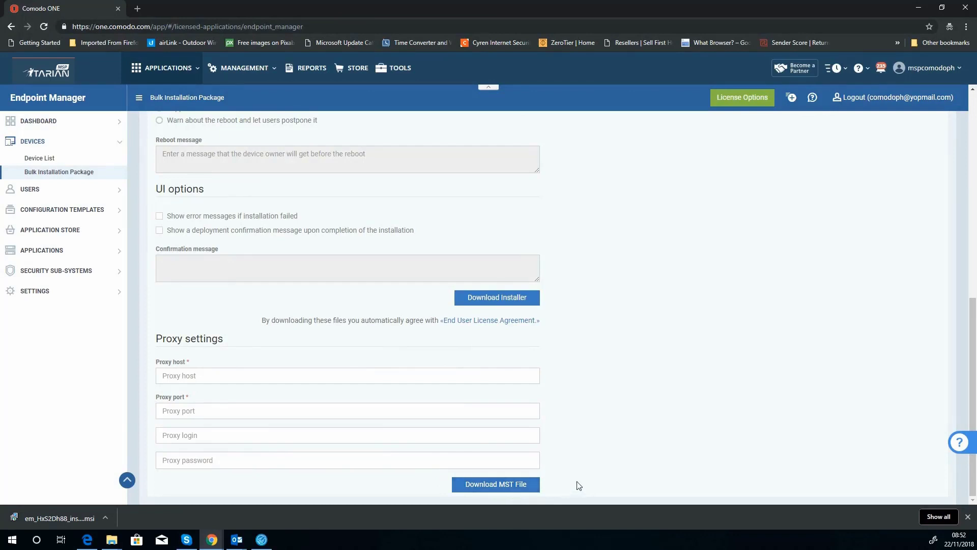
pyautogui.click(916, 7)
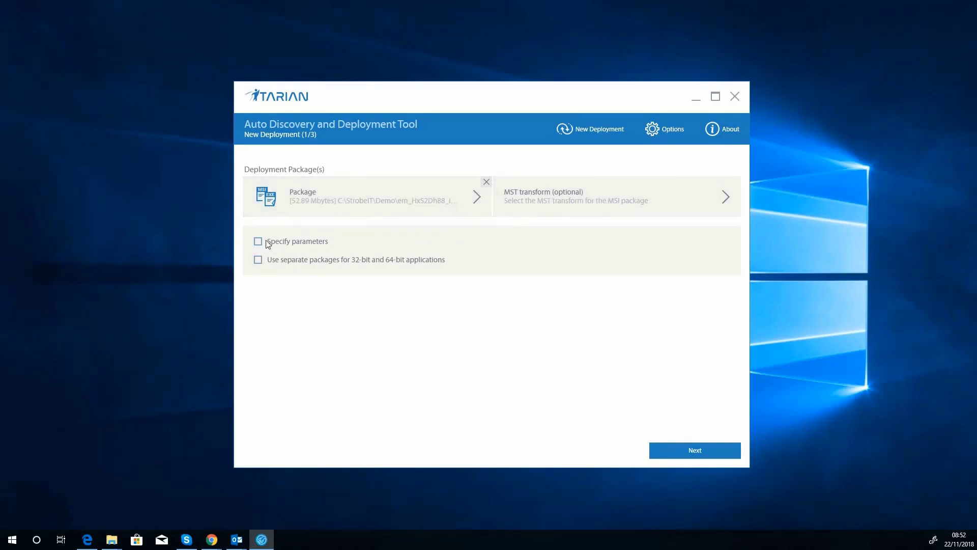
pyautogui.click(309, 248)
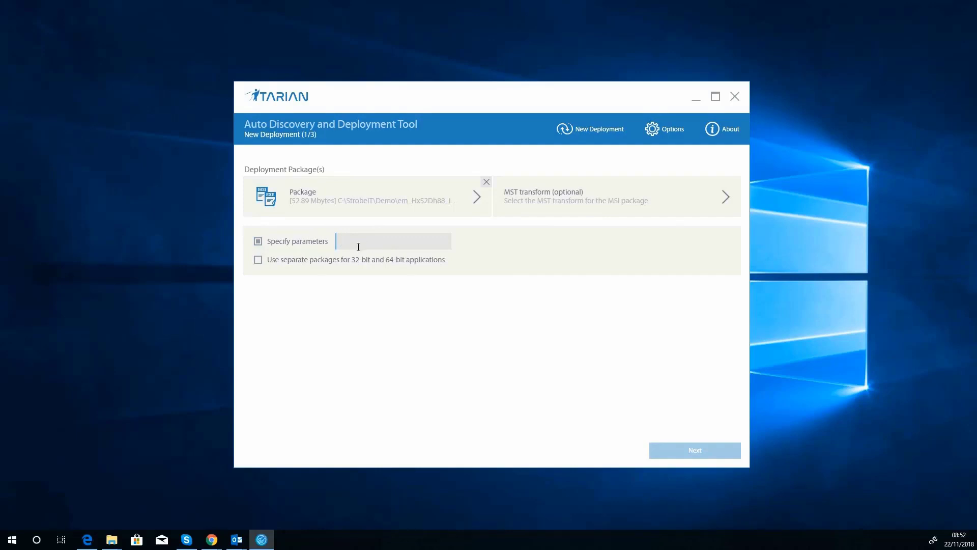
pyautogui.click(277, 243)
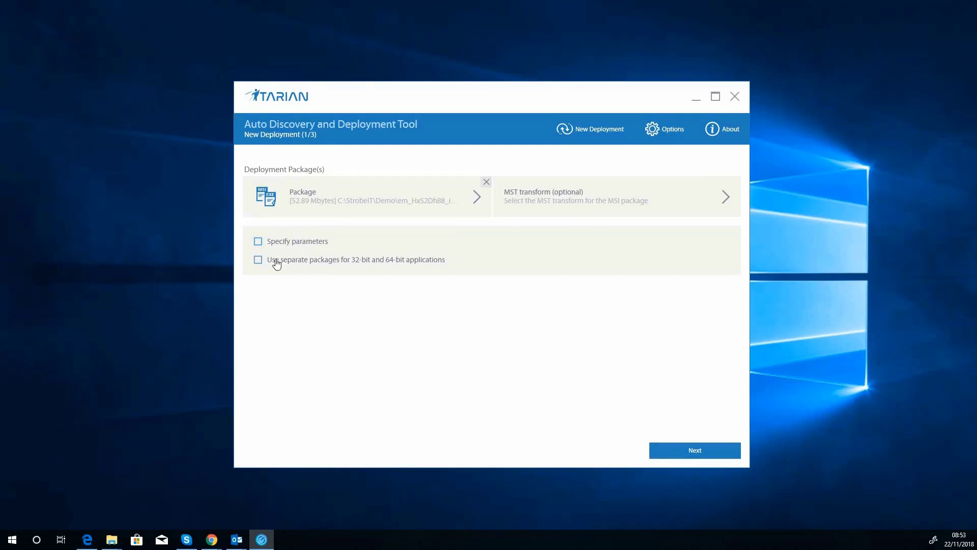
pyautogui.click(277, 261)
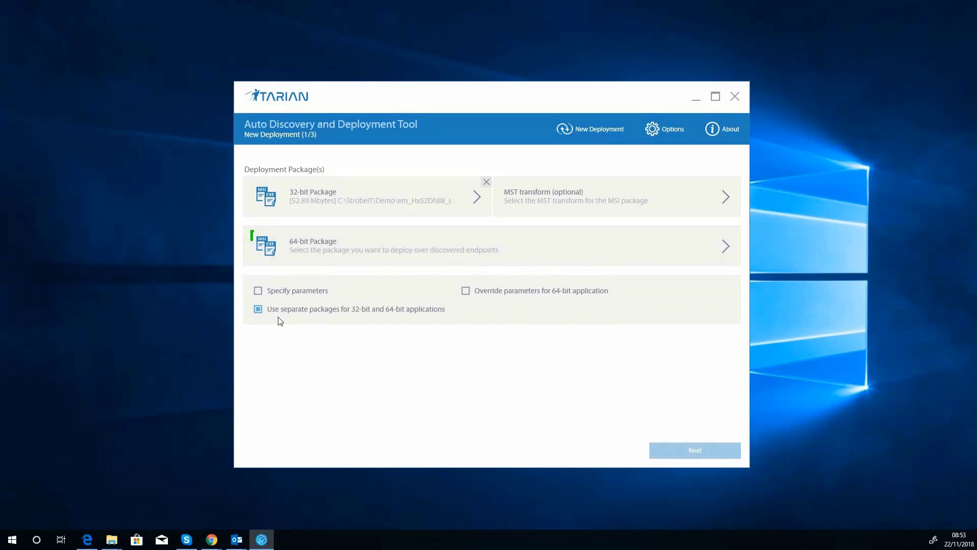
pyautogui.click(336, 311)
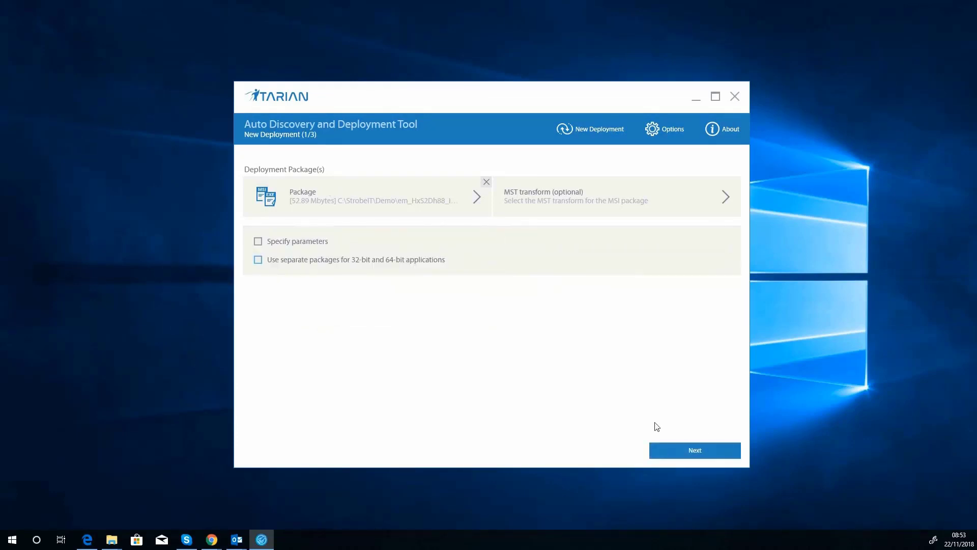
# Step: Advance to the Discovery Target(s) step and try the Active Directory target
pyautogui.click(689, 451)
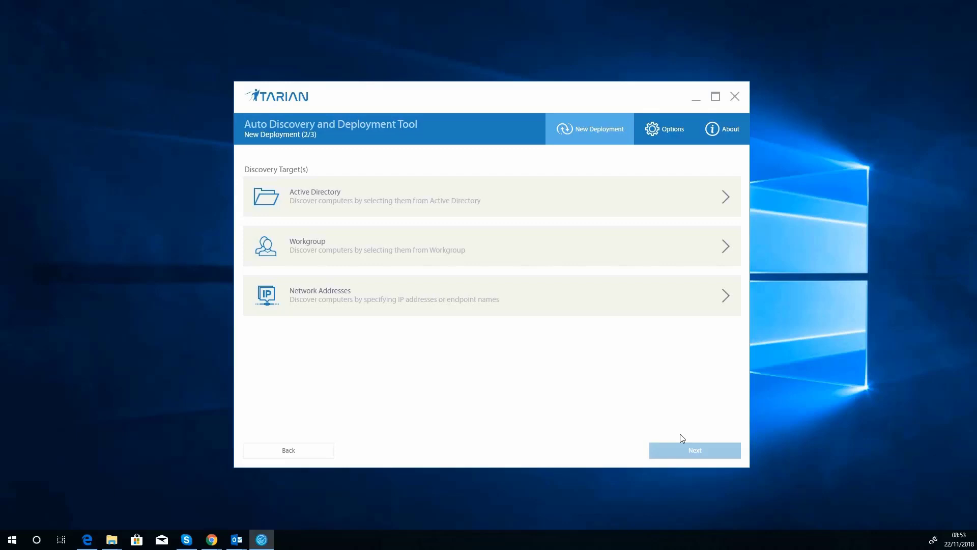
pyautogui.click(503, 200)
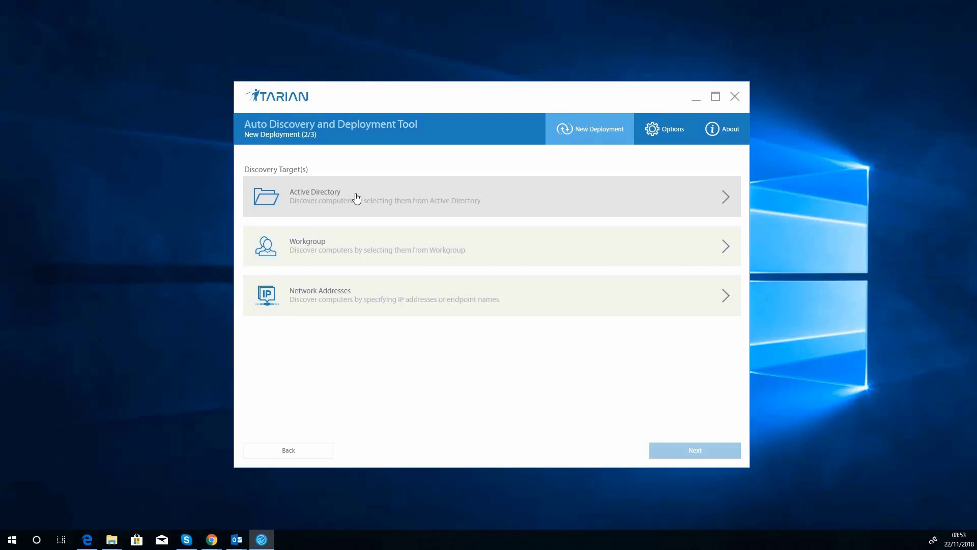
pyautogui.click(437, 257)
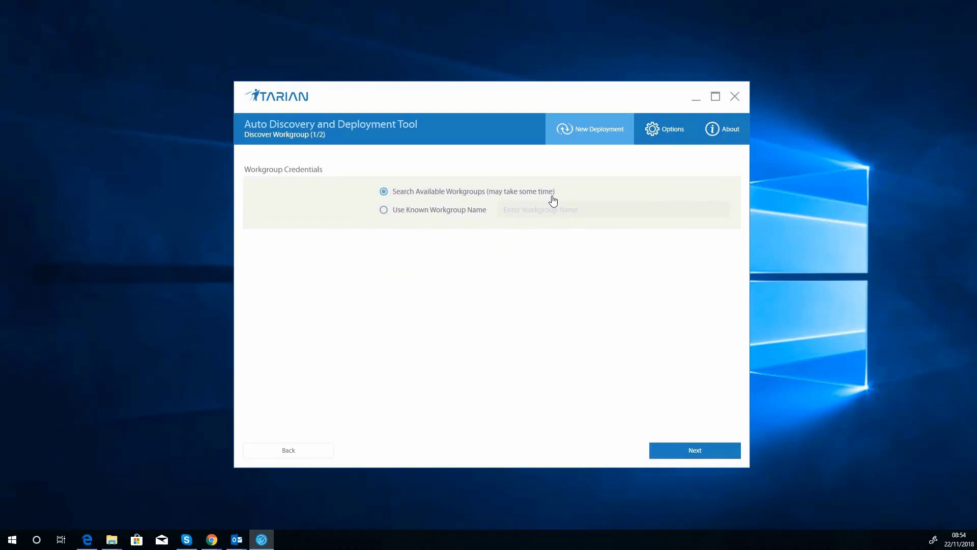
pyautogui.click(712, 452)
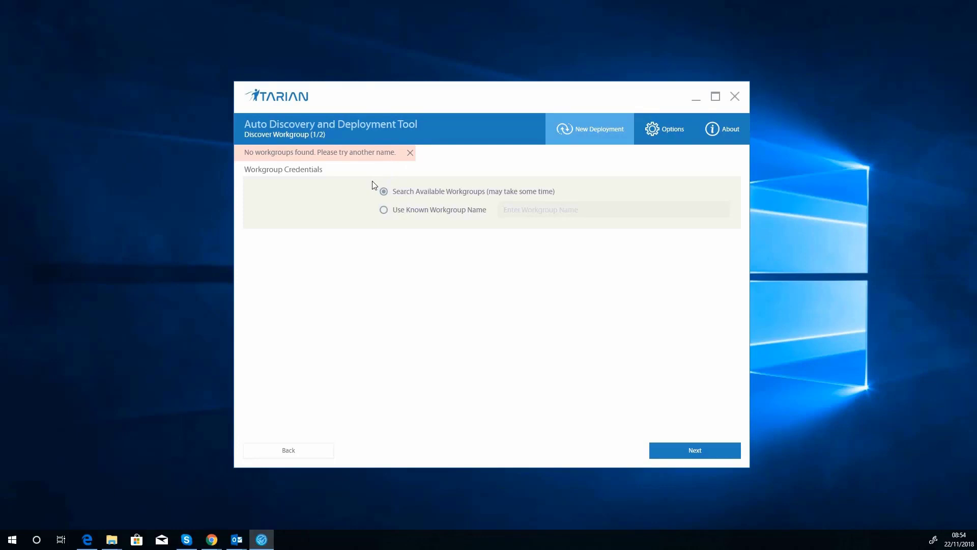
pyautogui.click(303, 452)
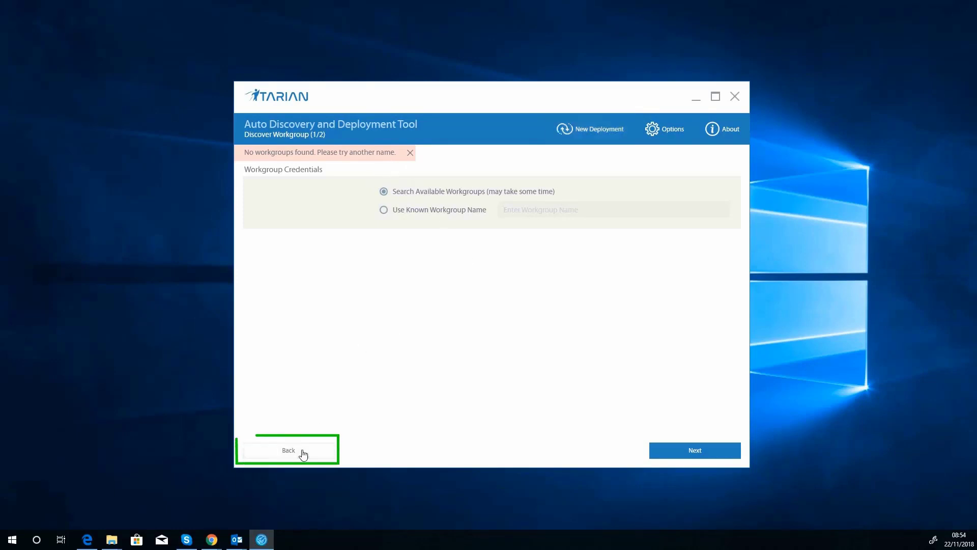
# Step: Choose Network Addresses and add 192.168.100.1/24 to the target list
pyautogui.click(363, 293)
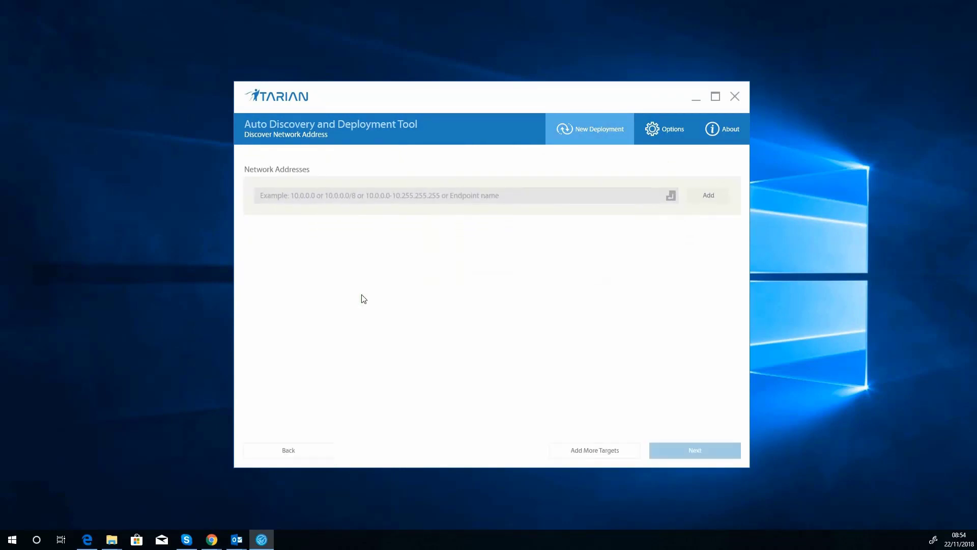
pyautogui.click(309, 197)
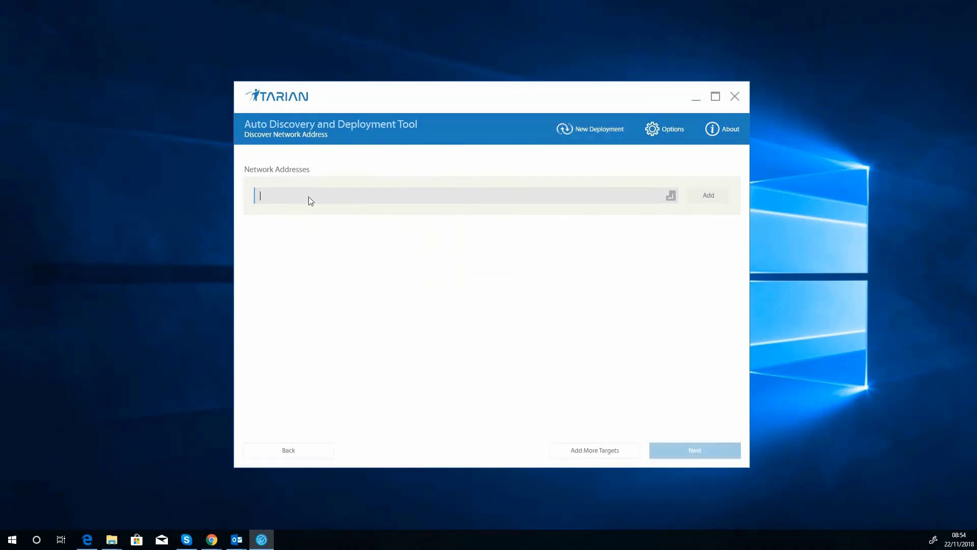
pyautogui.write('192.168')
pyautogui.write('24')
pyautogui.click(701, 200)
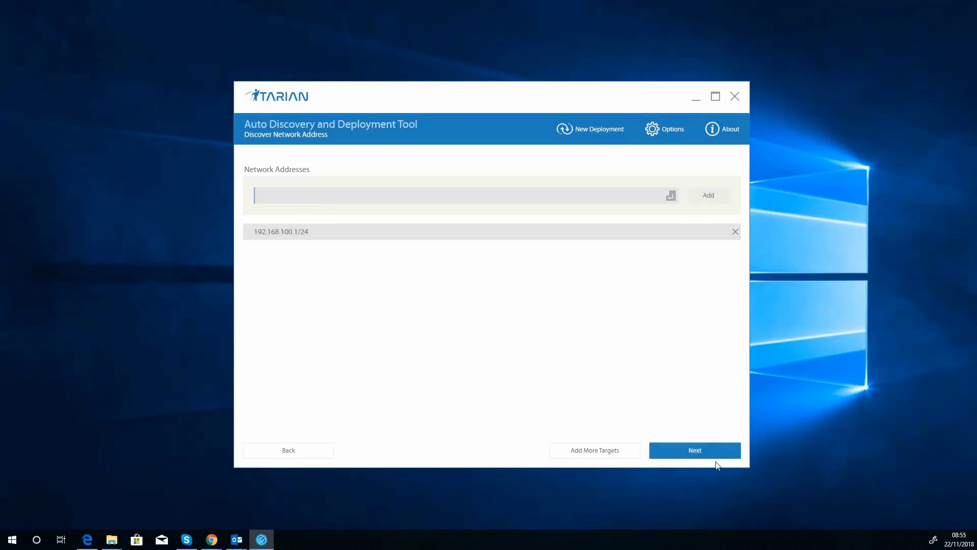
# Step: On the Deployment Credentials step, enter the administrator login and its password
pyautogui.click(701, 456)
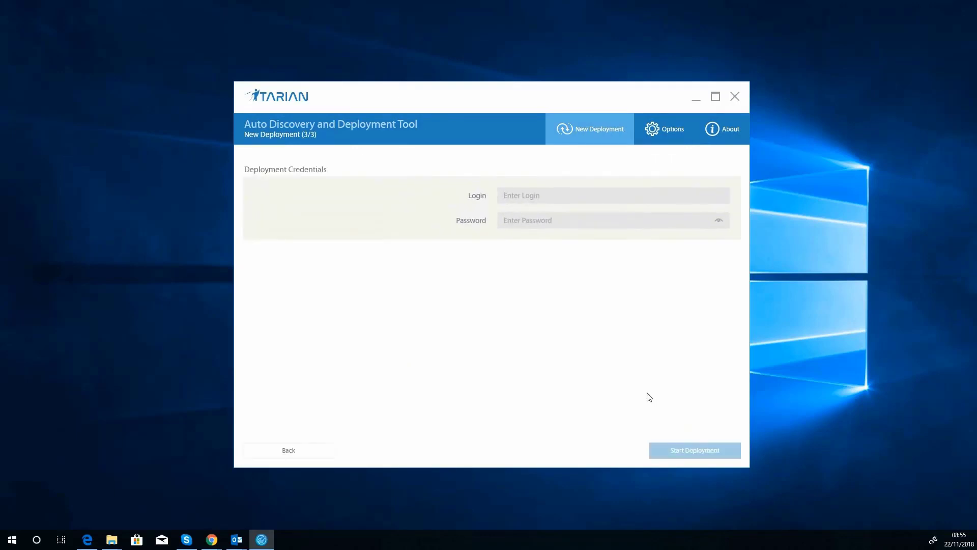
pyautogui.click(536, 199)
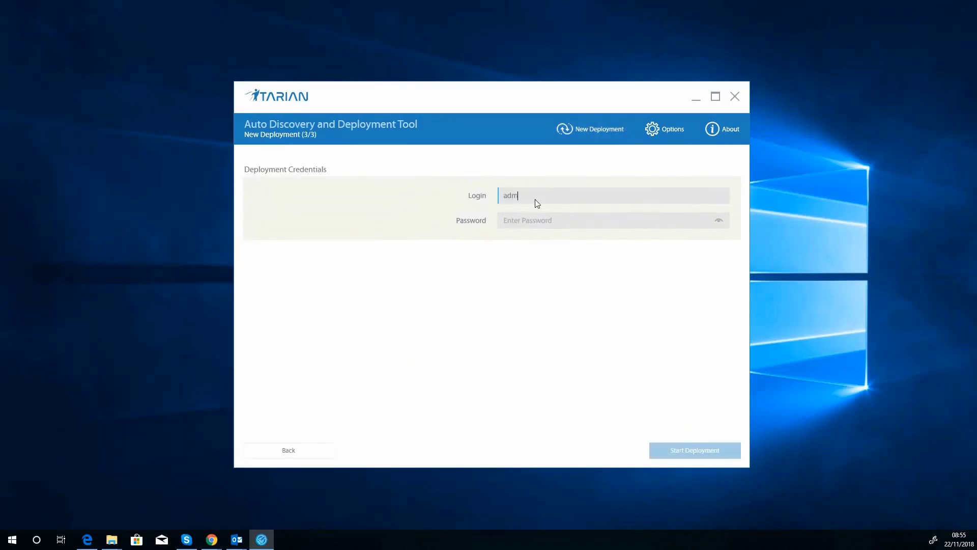
pyautogui.write('administrator')
pyautogui.press('Tab')
pyautogui.write('••')
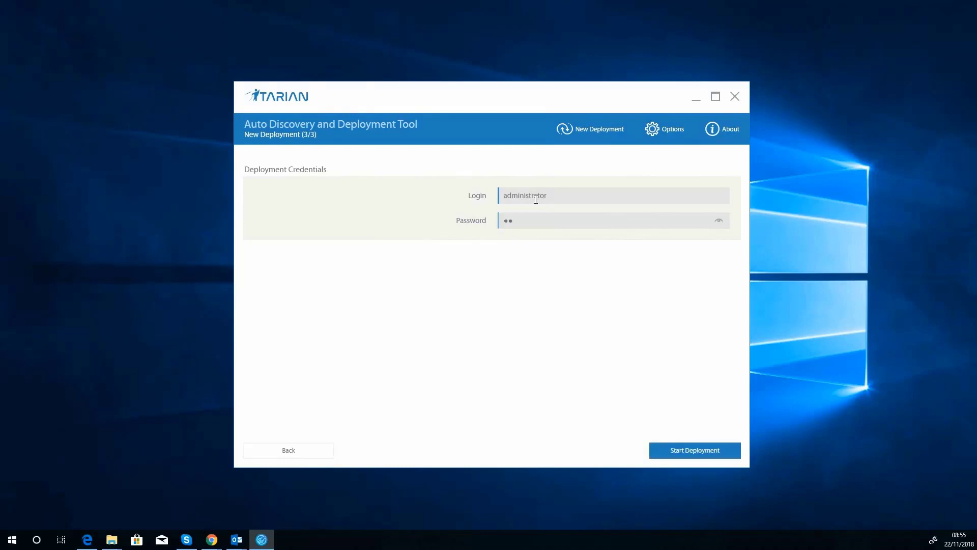
pyautogui.write('••••••••')
# Step: Start the deployment and watch Network Addresses progress on the Deployment Results page
pyautogui.click(701, 456)
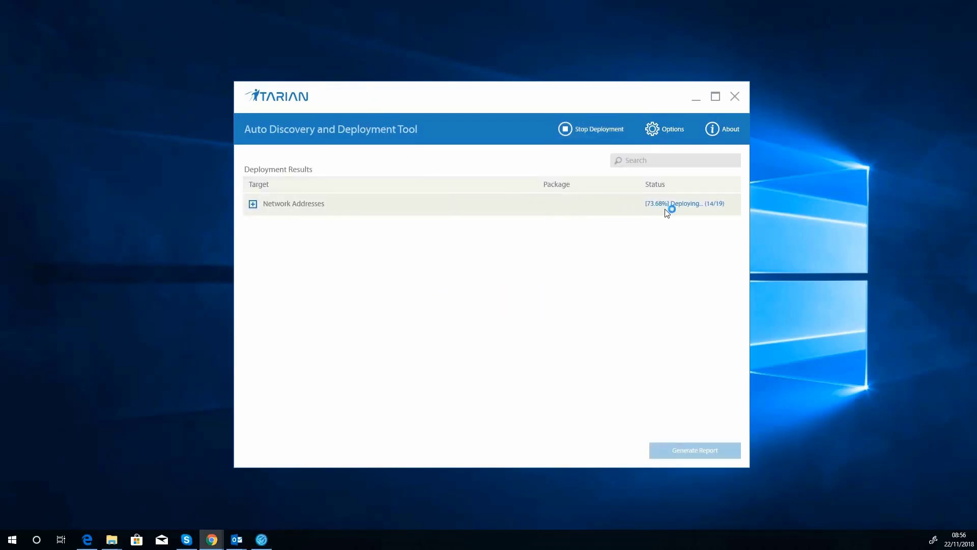
pyautogui.click(252, 205)
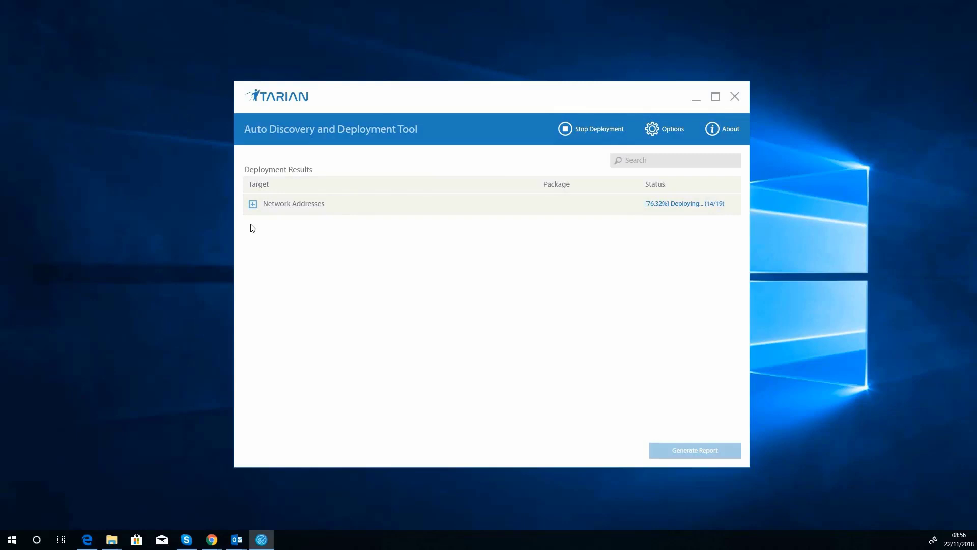
# Step: Expand Network Addresses and review each machine's deployment status, including ST-SVR07's fatal error
pyautogui.click(252, 204)
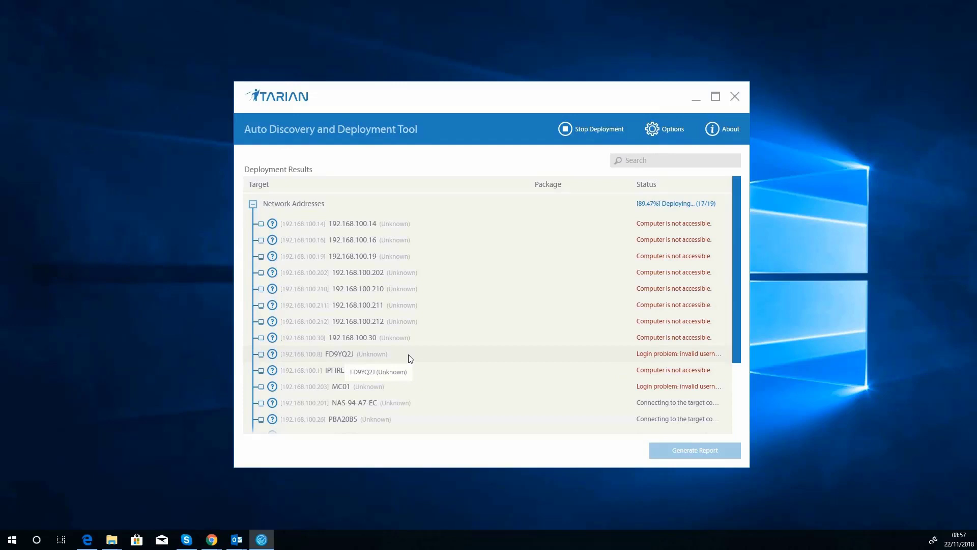
pyautogui.scroll(-1, 430, 349)
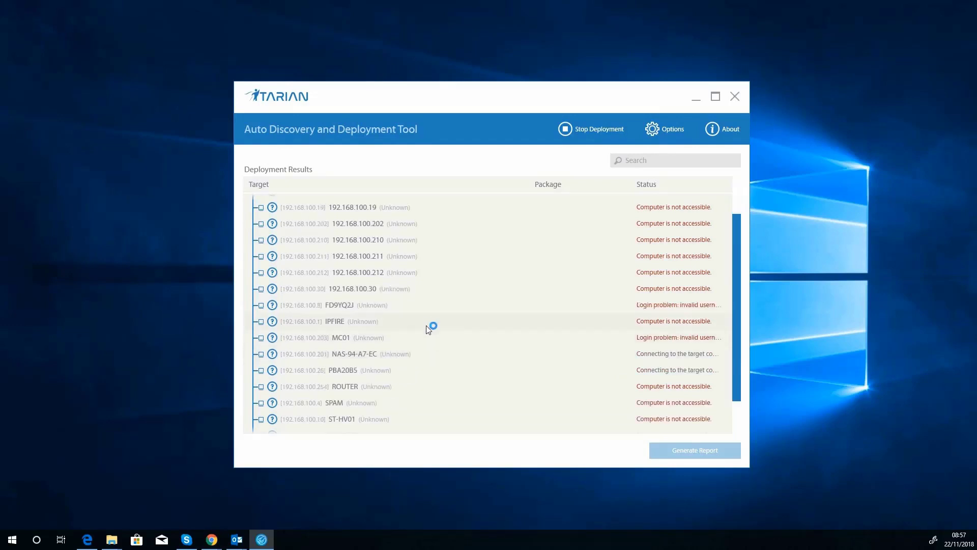
pyautogui.scroll(-1, 438, 356)
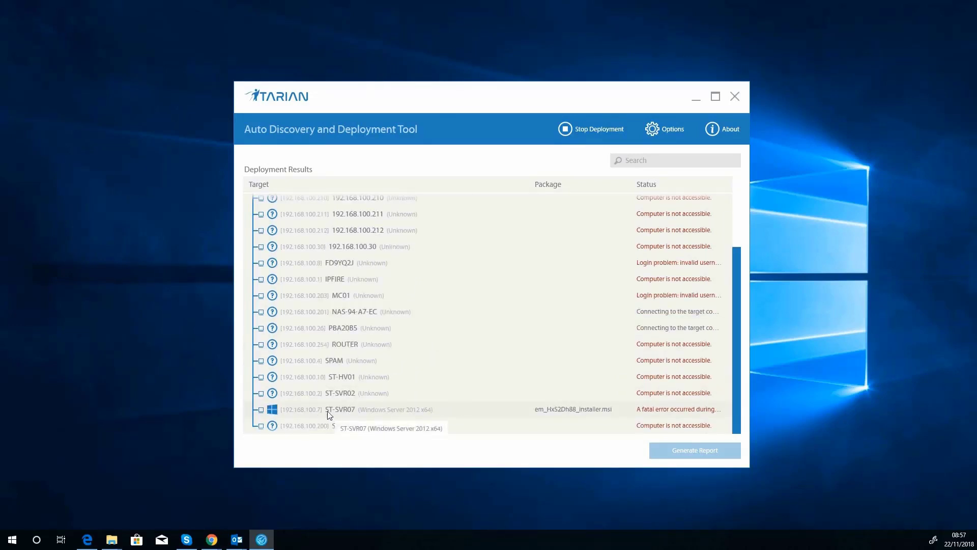